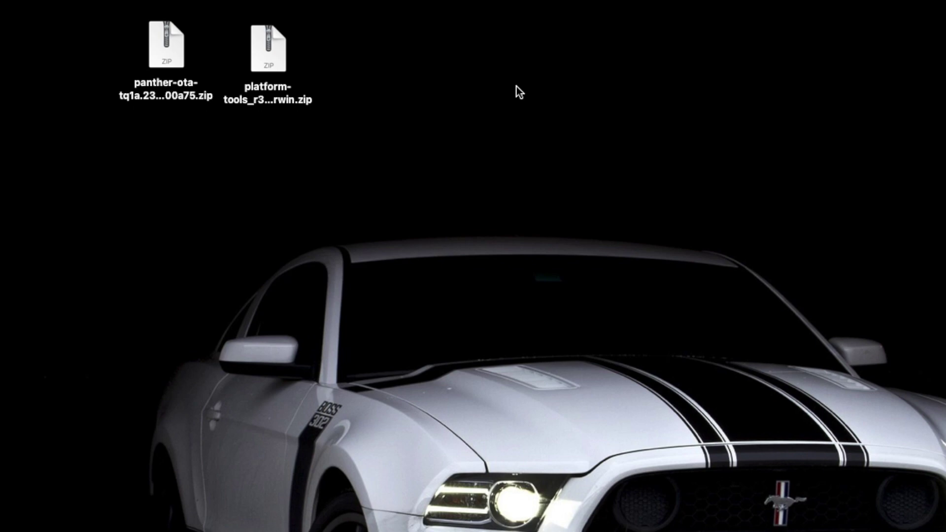
- Create a new folder named 123 on the desktop
{"action": "right_click", "coordinate": [87, 203]}
{"action": "left_click", "coordinate": [117, 212]}
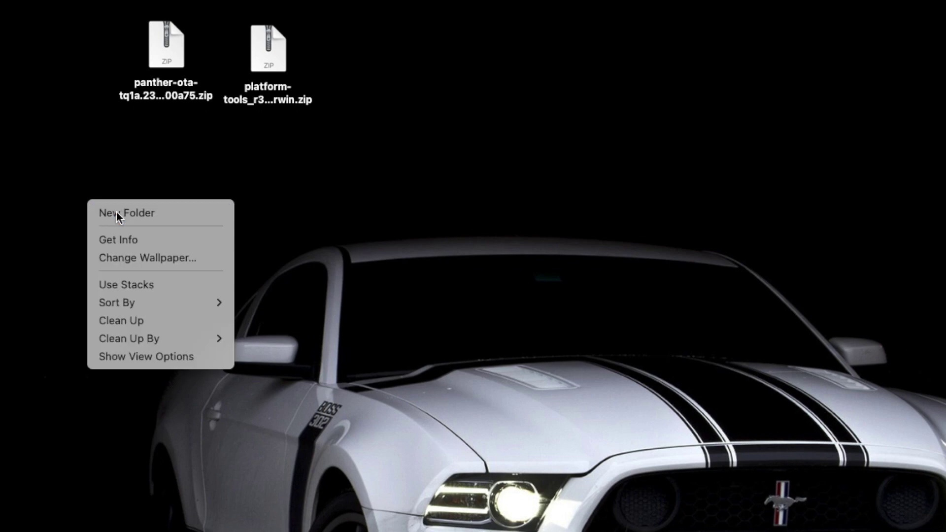
{"action": "type", "text": "123"}
{"action": "left_click", "coordinate": [225, 235]}
- Move the platform-tools and panther OTA zips into folder 123 and open it
{"action": "left_click_drag", "start_coordinate": [269, 54], "coordinate": [96, 206]}
{"action": "left_click_drag", "start_coordinate": [167, 46], "coordinate": [94, 205]}
{"action": "double_click", "coordinate": [100, 215]}
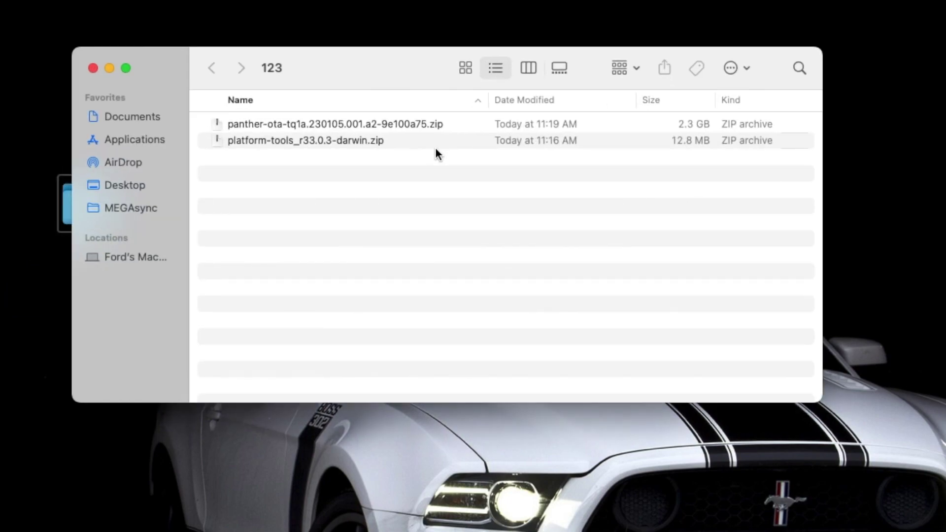
{"action": "left_click", "coordinate": [333, 142]}
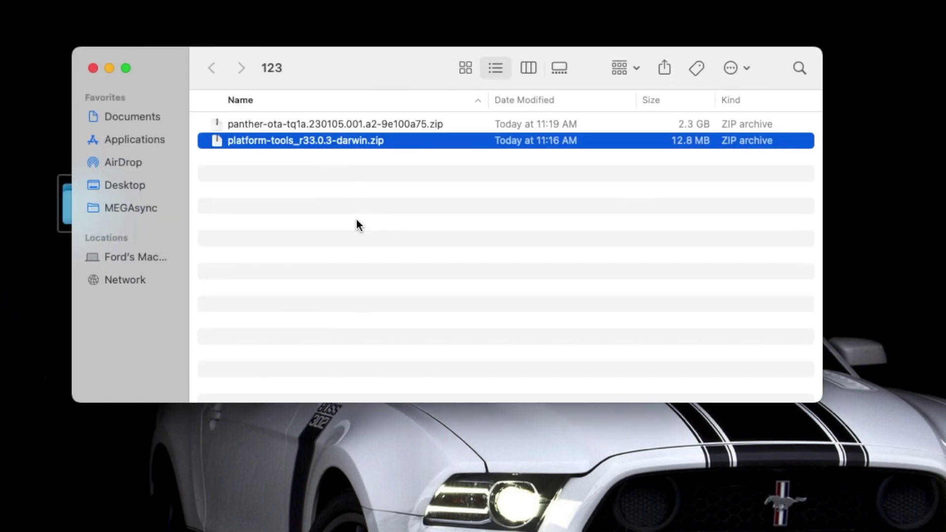
- Extract platform-tools_r33.0.3-darwin.zip, open the platform-tools folder, and locate adb and fastboot
{"action": "double_click", "coordinate": [368, 142]}
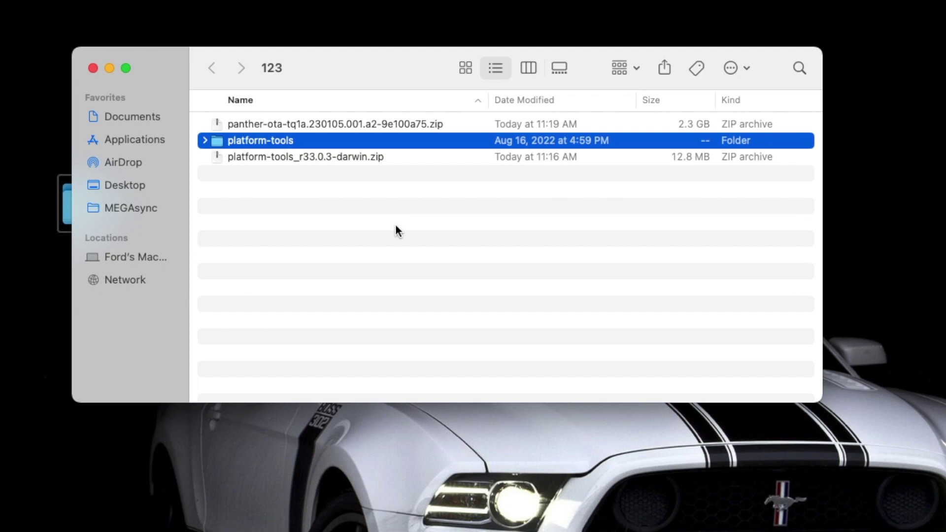
{"action": "double_click", "coordinate": [277, 141]}
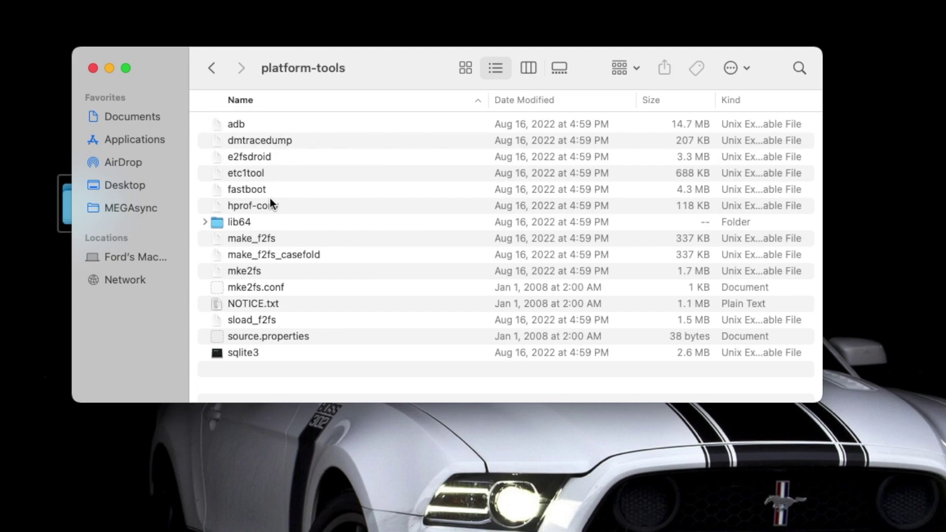
{"action": "left_click", "coordinate": [251, 124]}
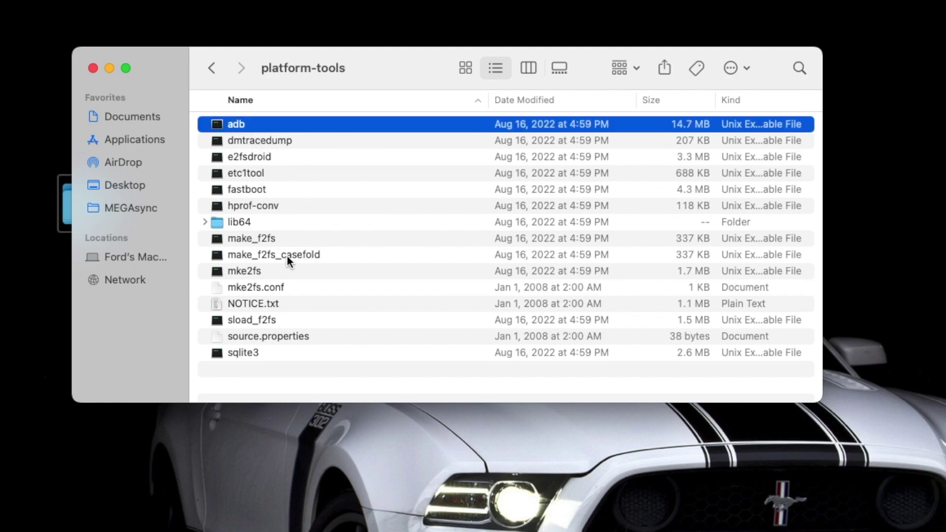
{"action": "left_click", "coordinate": [262, 190]}
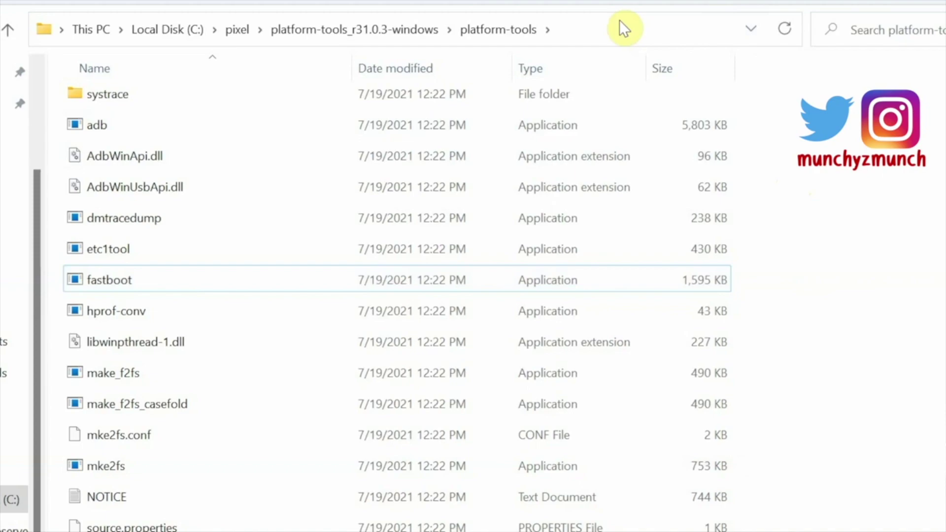
- Enter cmd in the folder's path bar to try launching a command prompt in platform-tools
{"action": "left_click", "coordinate": [588, 31]}
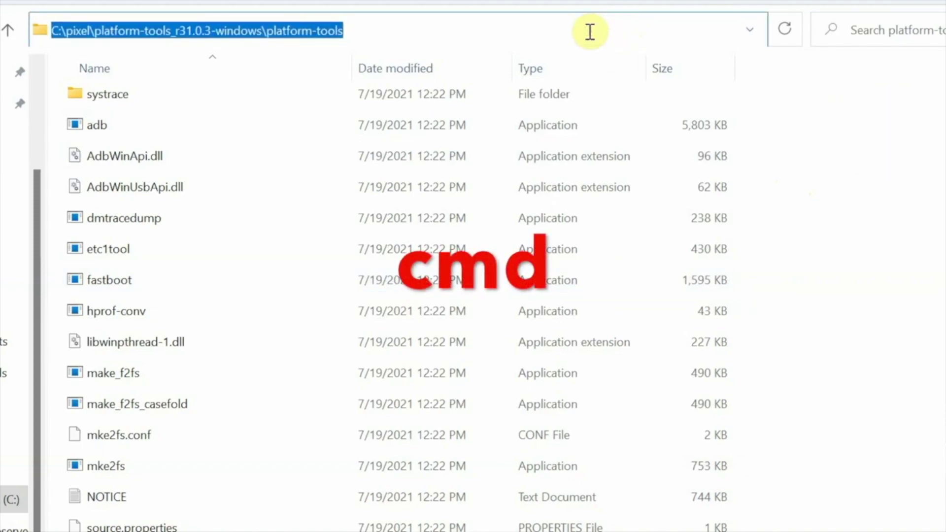
{"action": "type", "text": "cmd"}
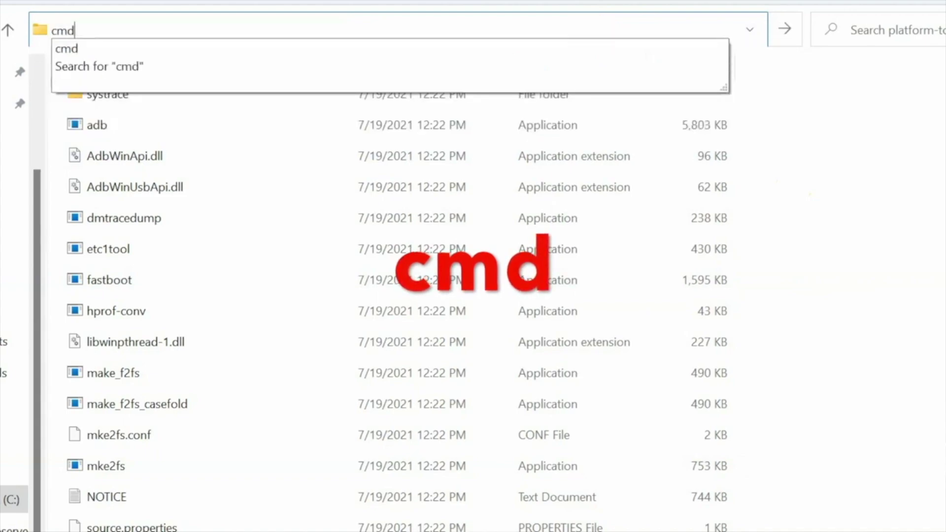
{"action": "key", "text": "Return"}
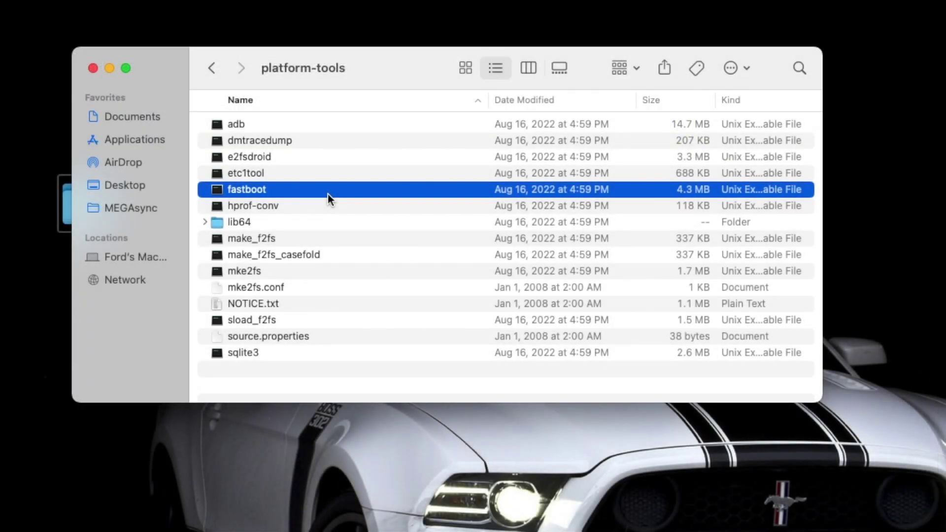
- From folder 123, open a Terminal window at the platform-tools folder via Services
{"action": "left_click", "coordinate": [215, 72]}
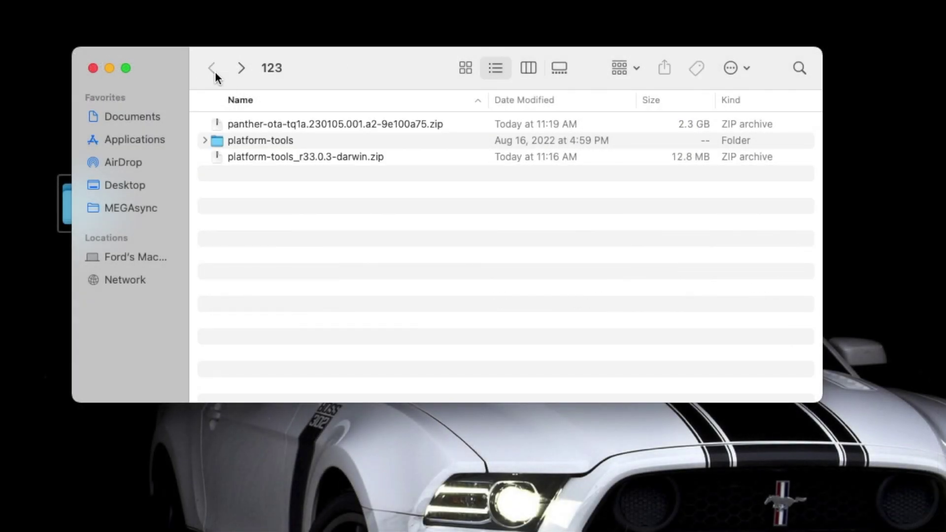
{"action": "right_click", "coordinate": [277, 141]}
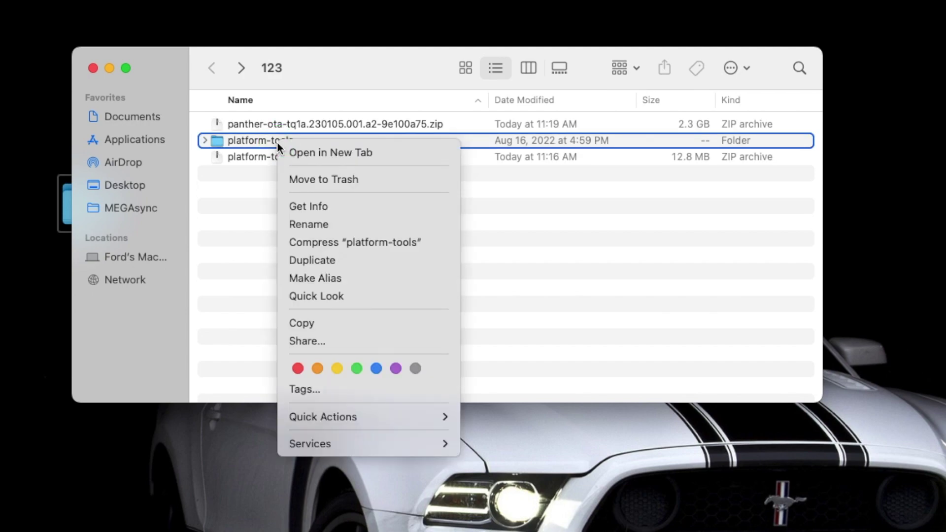
{"action": "mouse_move", "coordinate": [425, 444]}
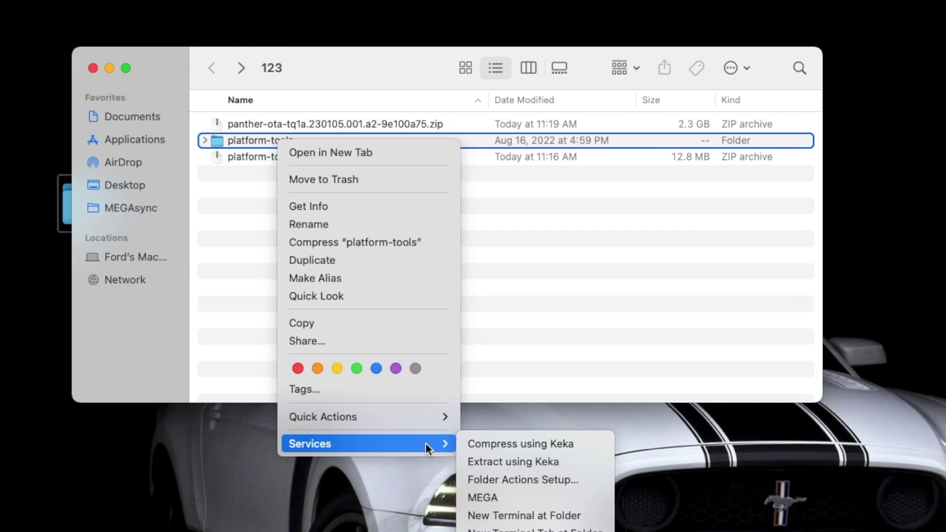
{"action": "left_click", "coordinate": [544, 516]}
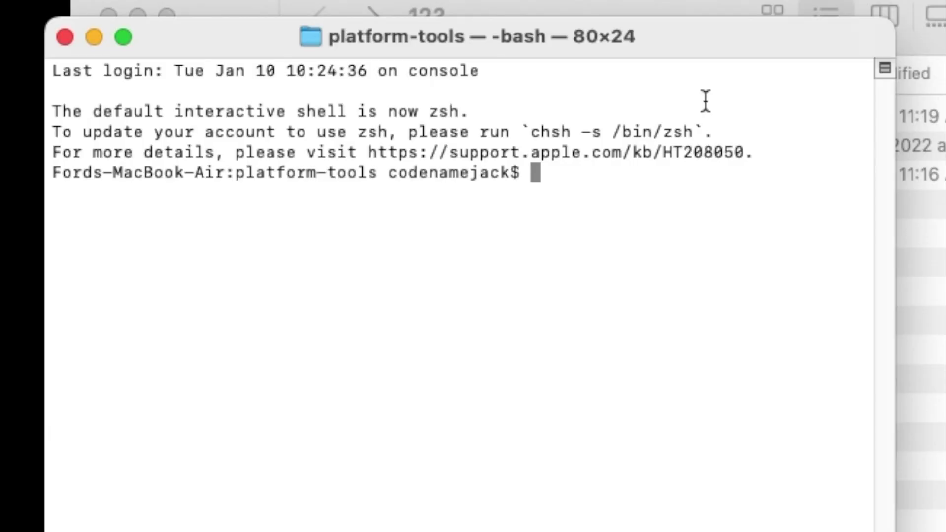
- Check the current directory with pwd, then run ./adb devices, which lists the phone as unauthorized
{"action": "type", "text": "pw"}
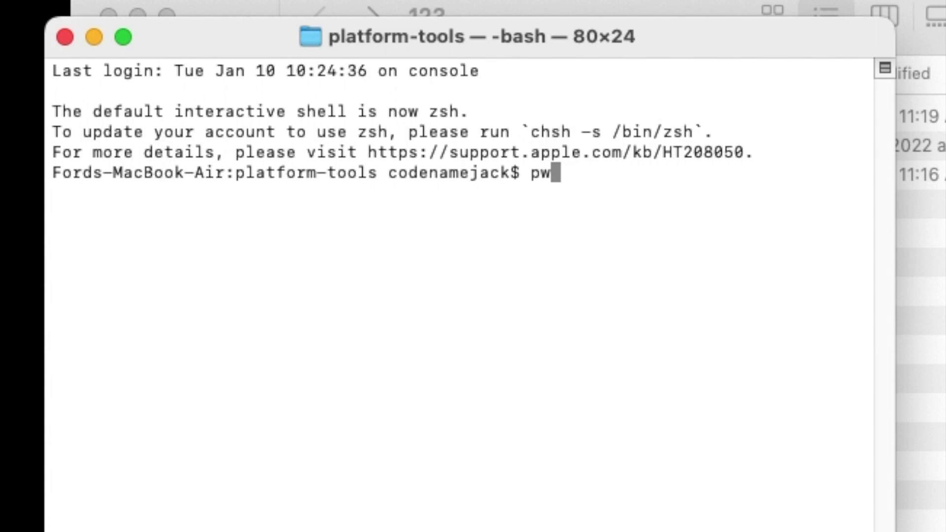
{"action": "type", "text": "d"}
{"action": "key", "text": "Return"}
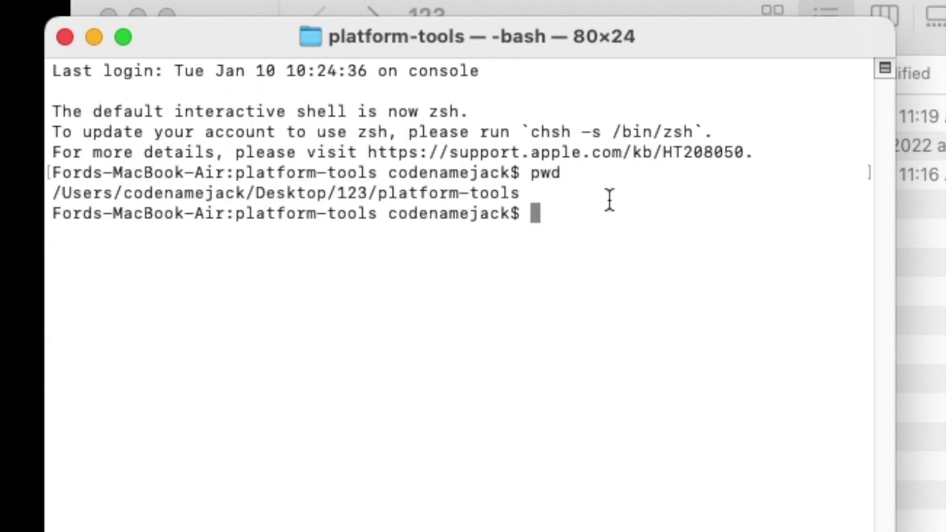
{"action": "type", "text": "."}
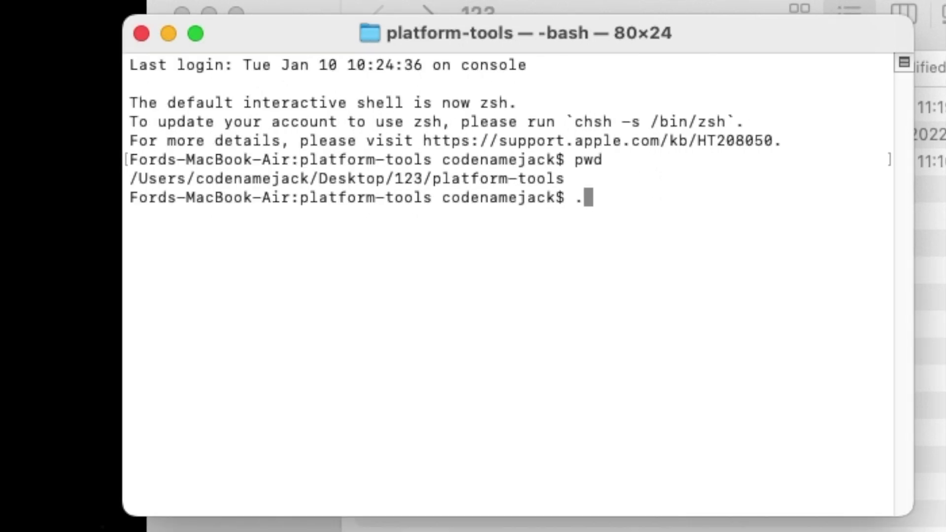
{"action": "type", "text": "/adb de"}
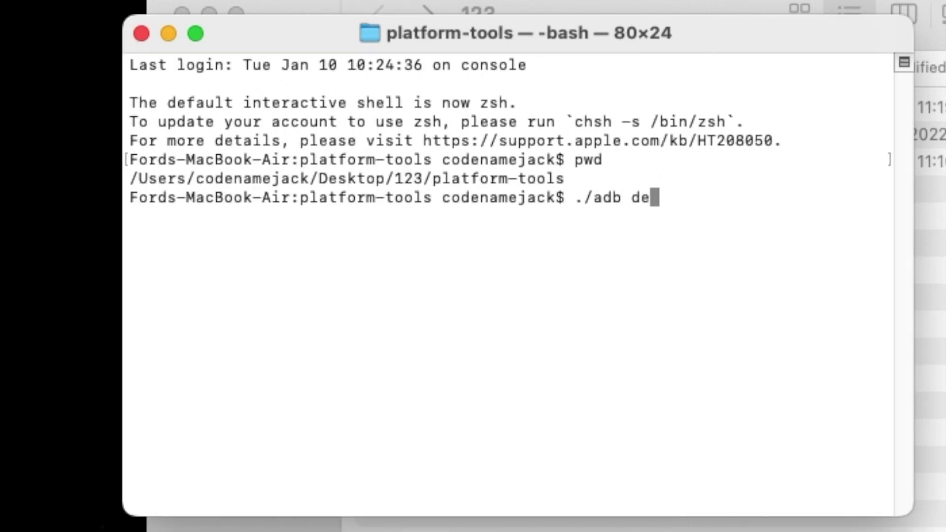
{"action": "type", "text": "vices"}
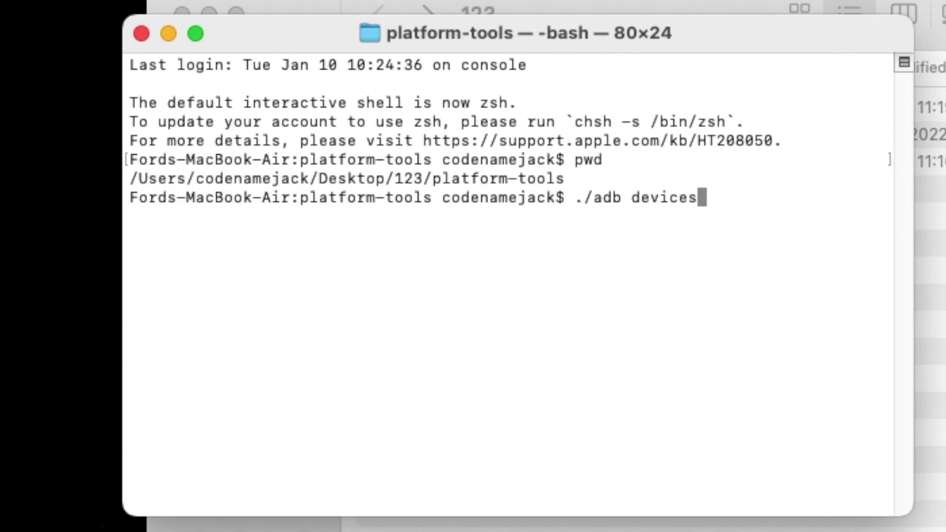
{"action": "key", "text": "Return"}
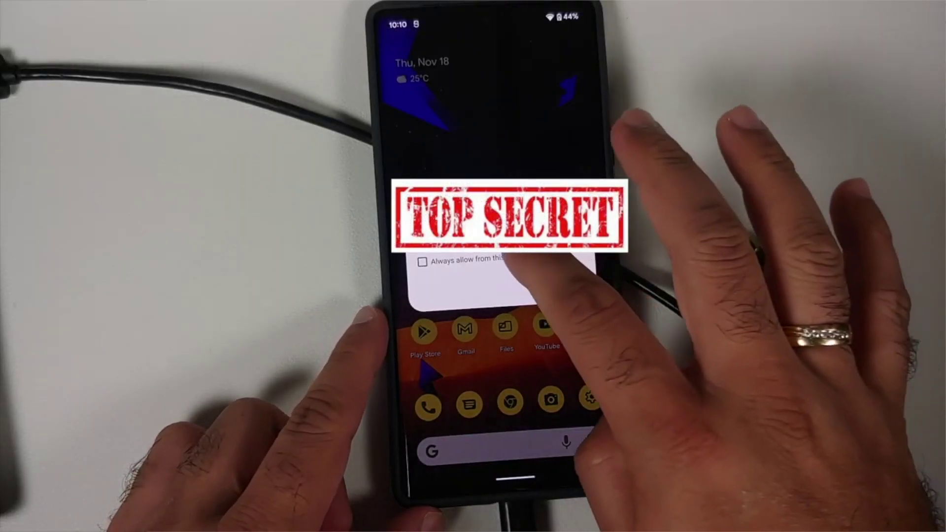
- Always allow USB debugging from this computer on the phone and recall ./adb devices
{"action": "left_click", "coordinate": [422, 262]}
{"action": "left_click", "coordinate": [572, 286]}
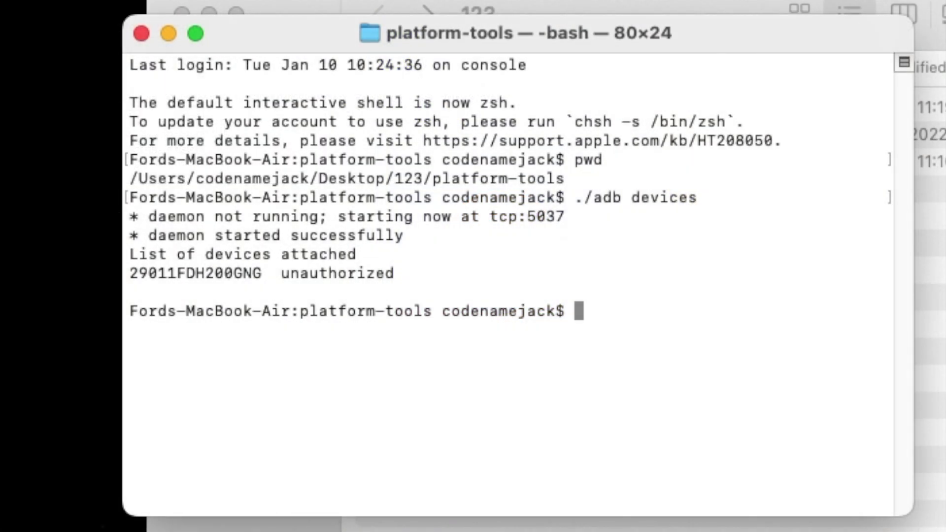
{"action": "key", "text": "Up"}
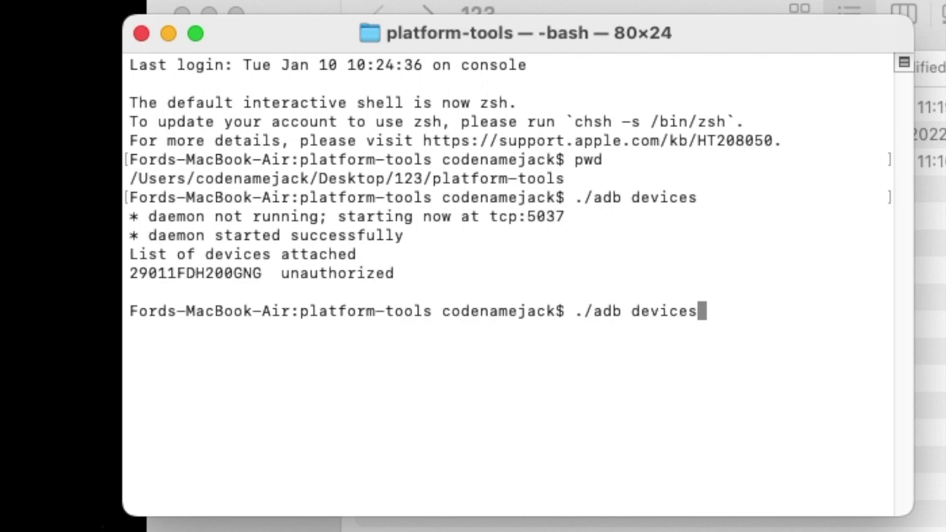
- Rerun ./adb devices to confirm authorization and begin typing ./adb reboot
{"action": "key", "text": "Return"}
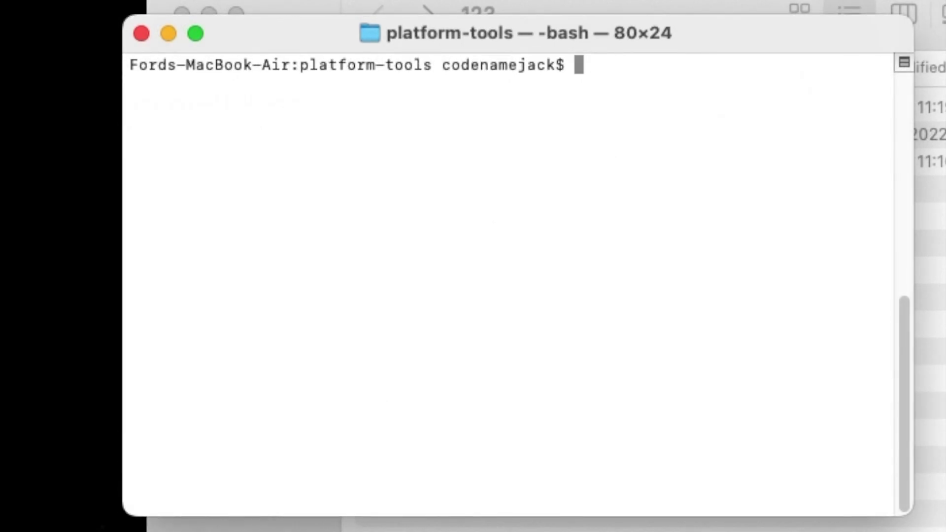
{"action": "type", "text": "./adb re"}
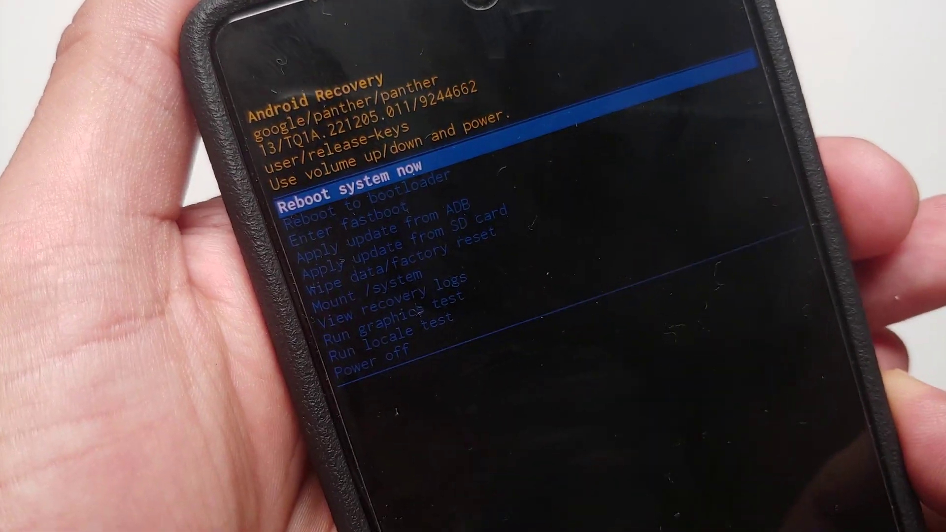
- Move through the recovery menu to Apply update from ADB and select it
{"action": "key", "text": "Down"}
{"action": "key", "text": "Down"}
{"action": "key", "text": "Down"}
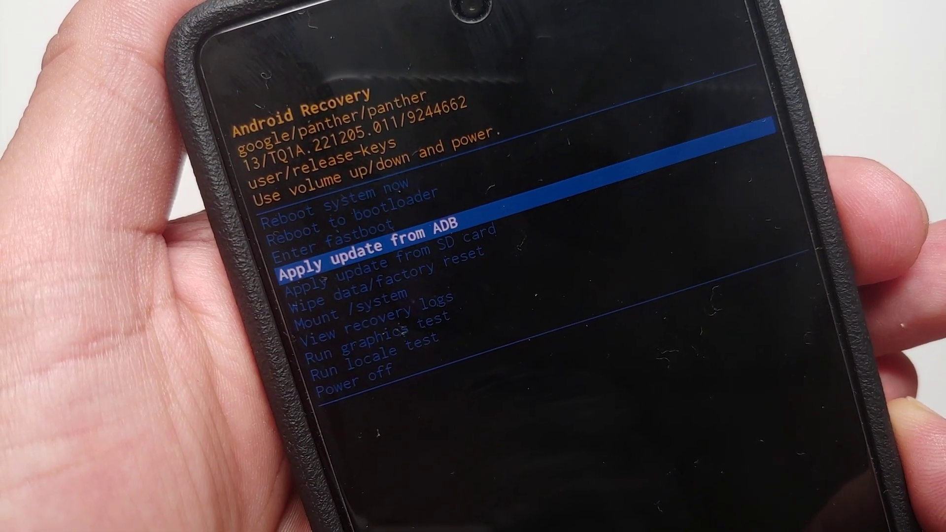
{"action": "key", "text": "Down"}
{"action": "key", "text": "Up"}
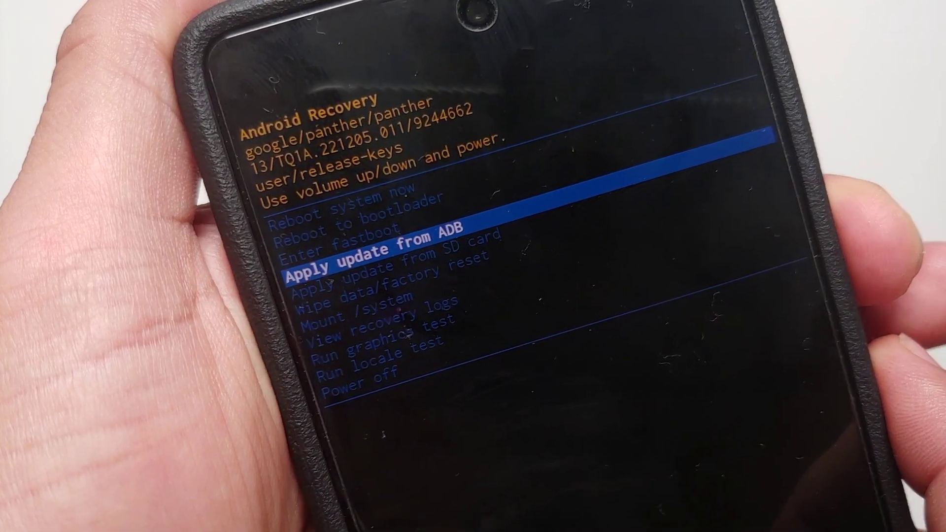
{"action": "key", "text": "Return"}
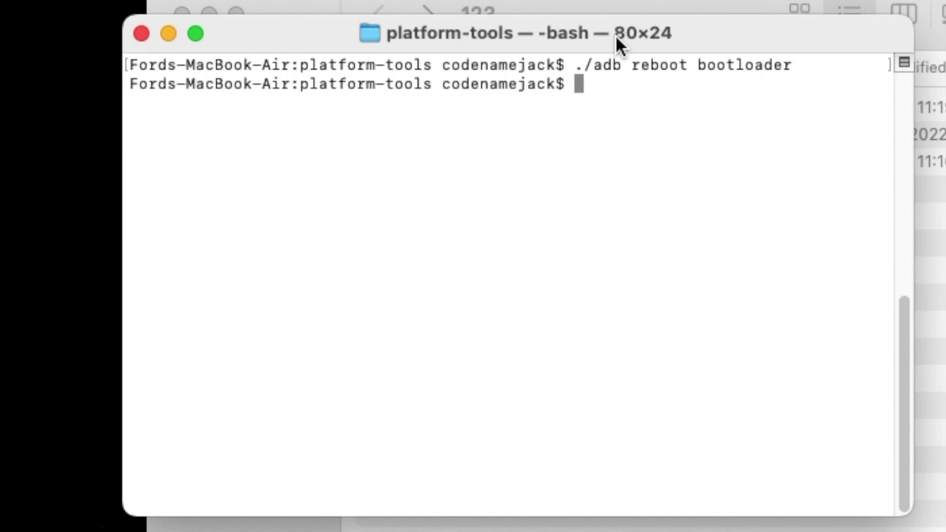
- Confirm sideload mode with ./adb devices, clear the screen, and type ./adb sideload
{"action": "type", "text": "./a"}
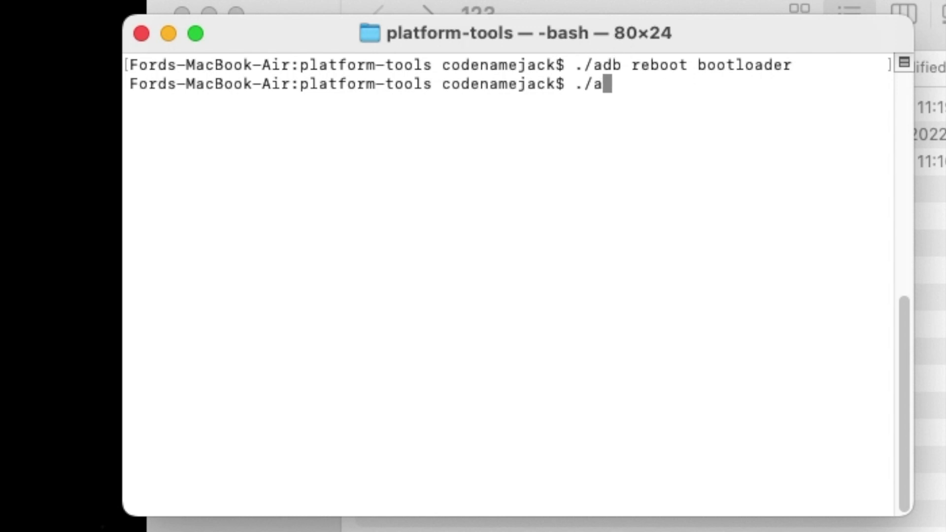
{"action": "type", "text": "db devices"}
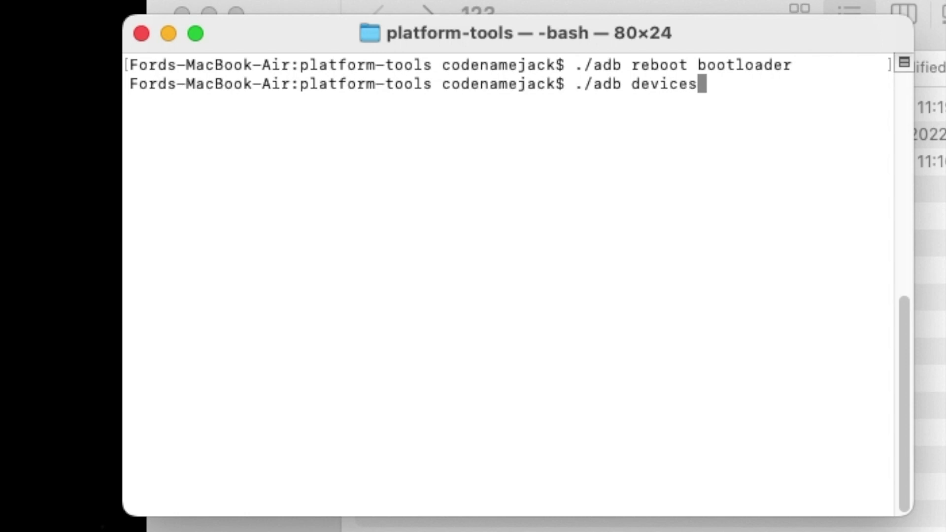
{"action": "key", "text": "Return"}
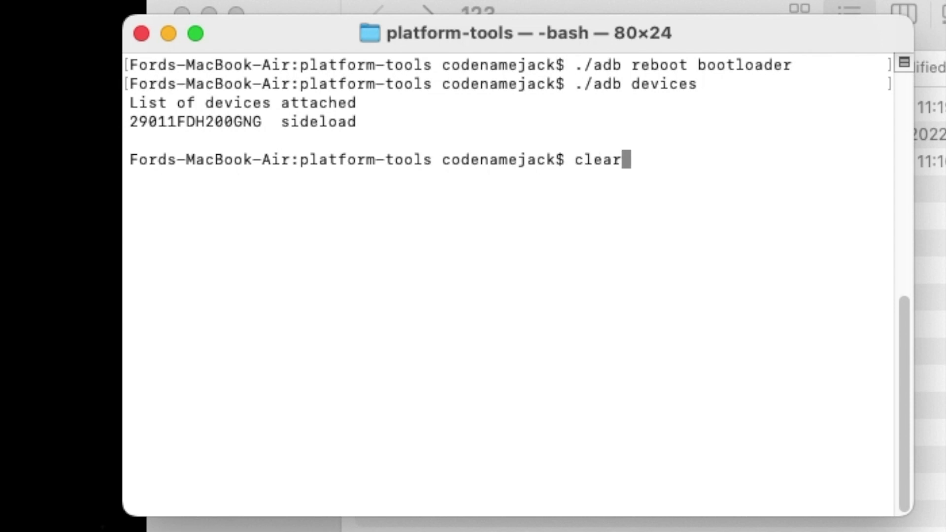
{"action": "type", "text": "clear"}
{"action": "key", "text": "Return"}
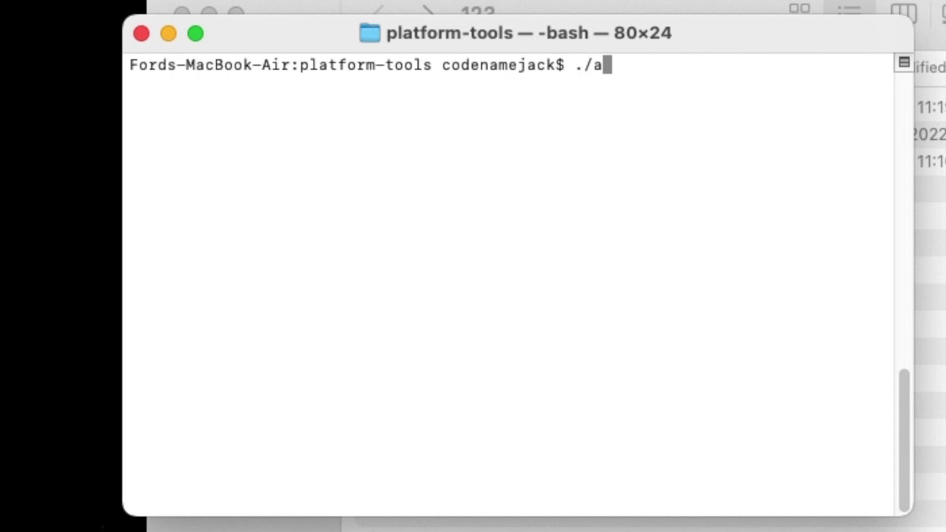
{"action": "type", "text": "./adb sideload"}
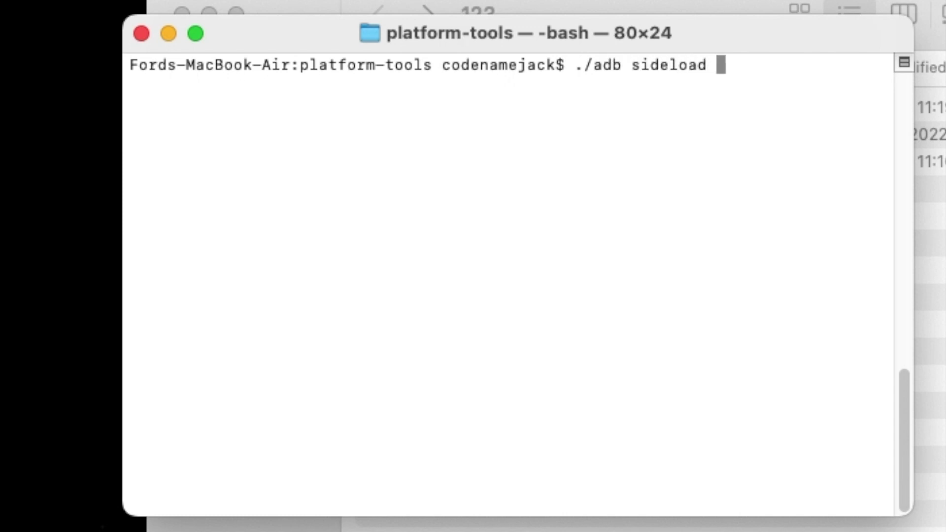
- Add the path of panther-ota-tq1a.230105.001.a2-9e100a75.zip to the sideload command and run it
{"action": "left_click_drag", "start_coordinate": [486, 41], "coordinate": [426, 244]}
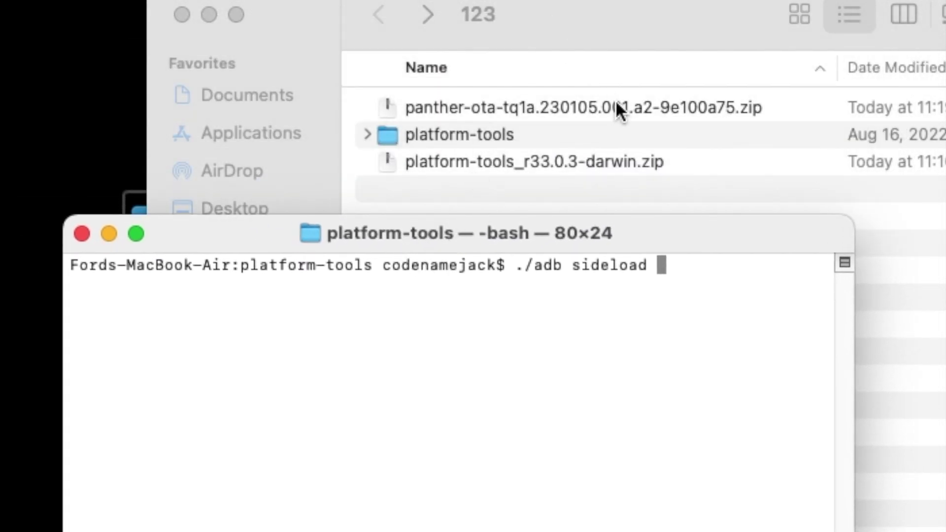
{"action": "left_click_drag", "start_coordinate": [606, 103], "coordinate": [697, 341]}
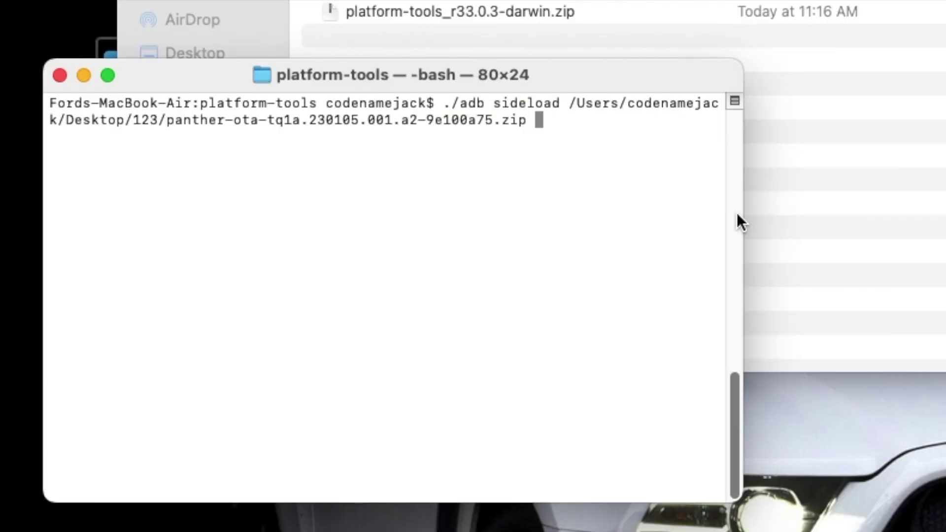
{"action": "left_click_drag", "start_coordinate": [853, 392], "coordinate": [945, 388]}
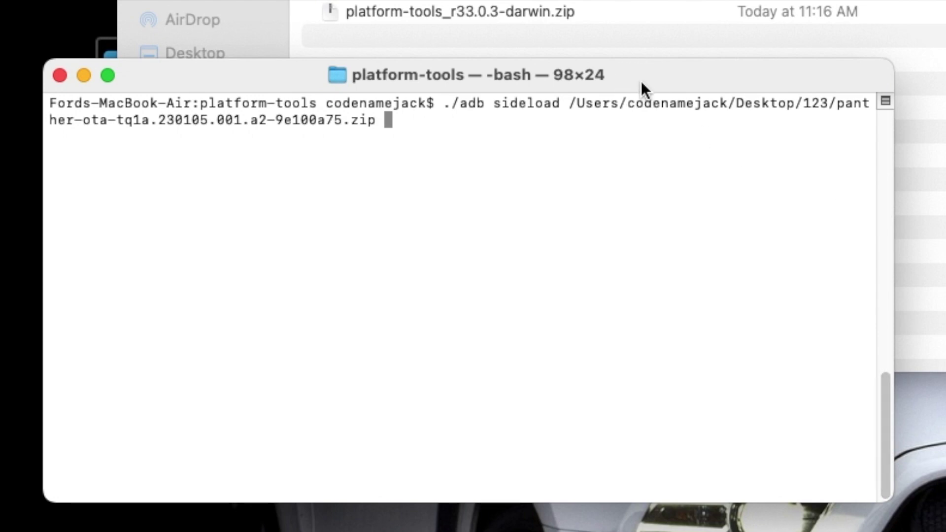
{"action": "key", "text": "Return"}
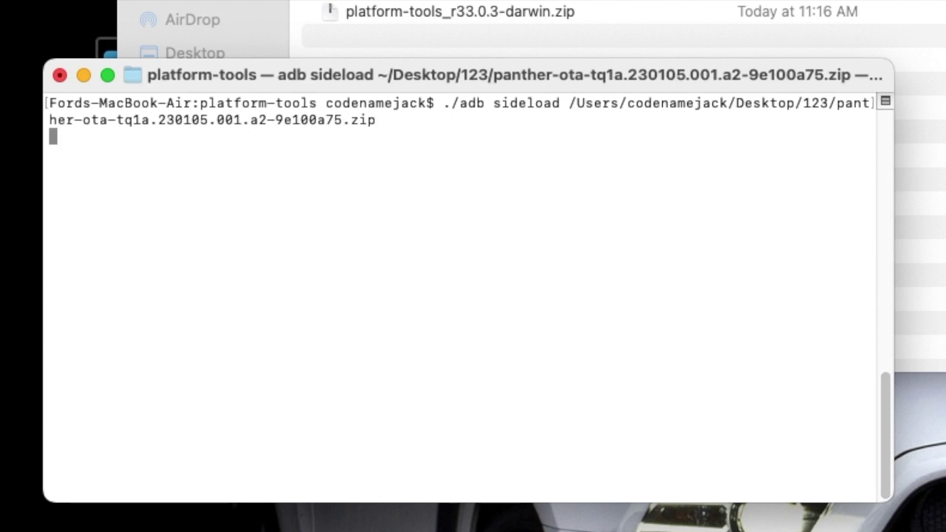